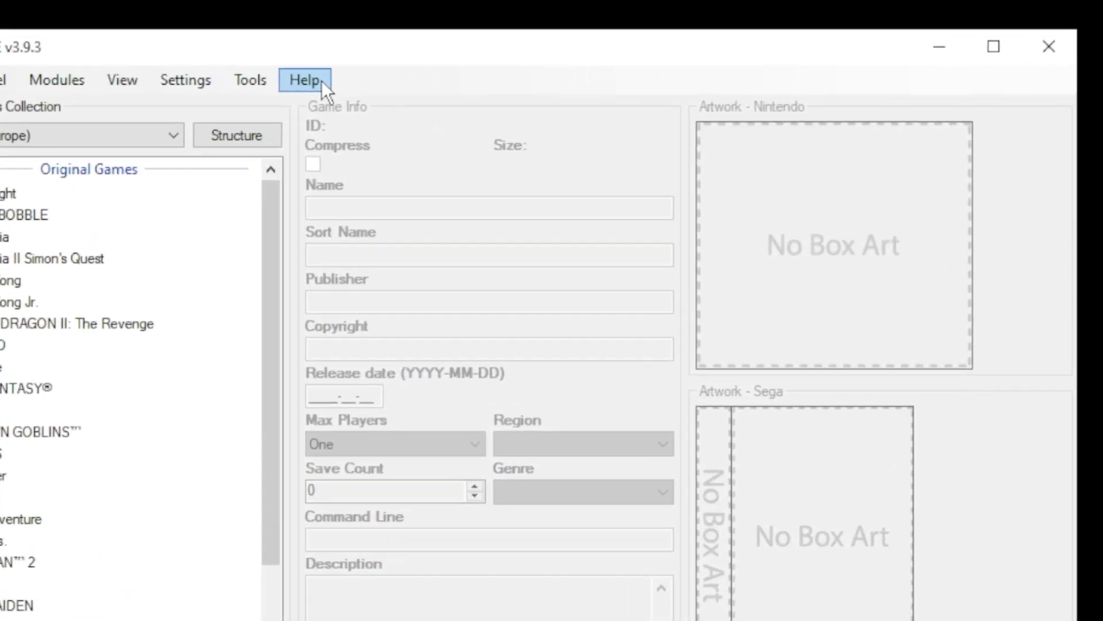
Flash the custom kernel onto the mini with Kernel > Install / Repair, confirming the flash prompt
click(285, 52)
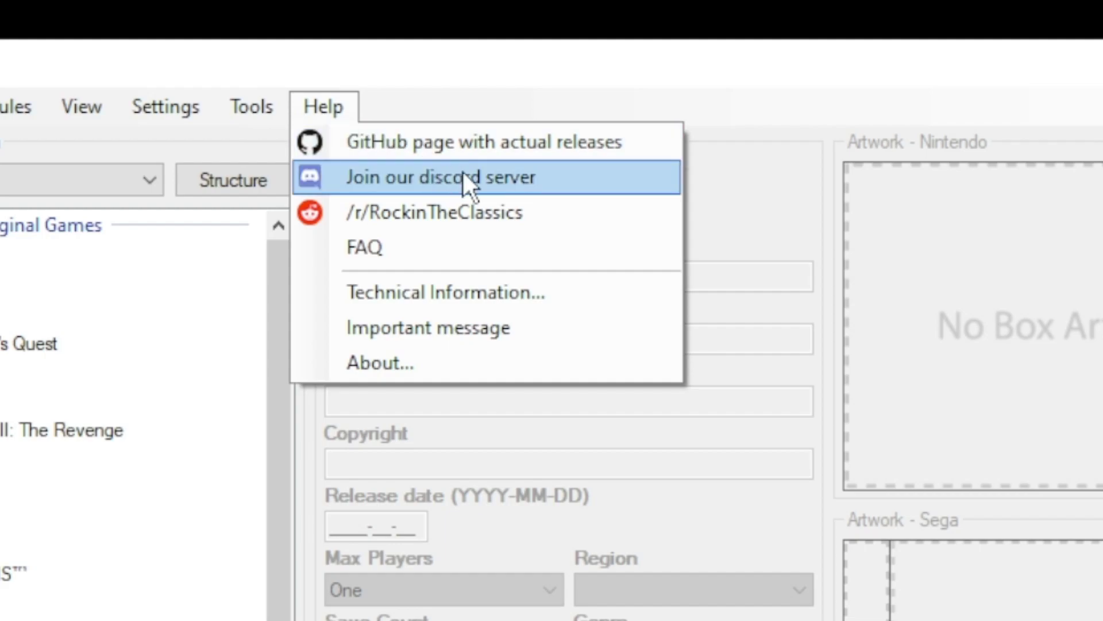
click(507, 205)
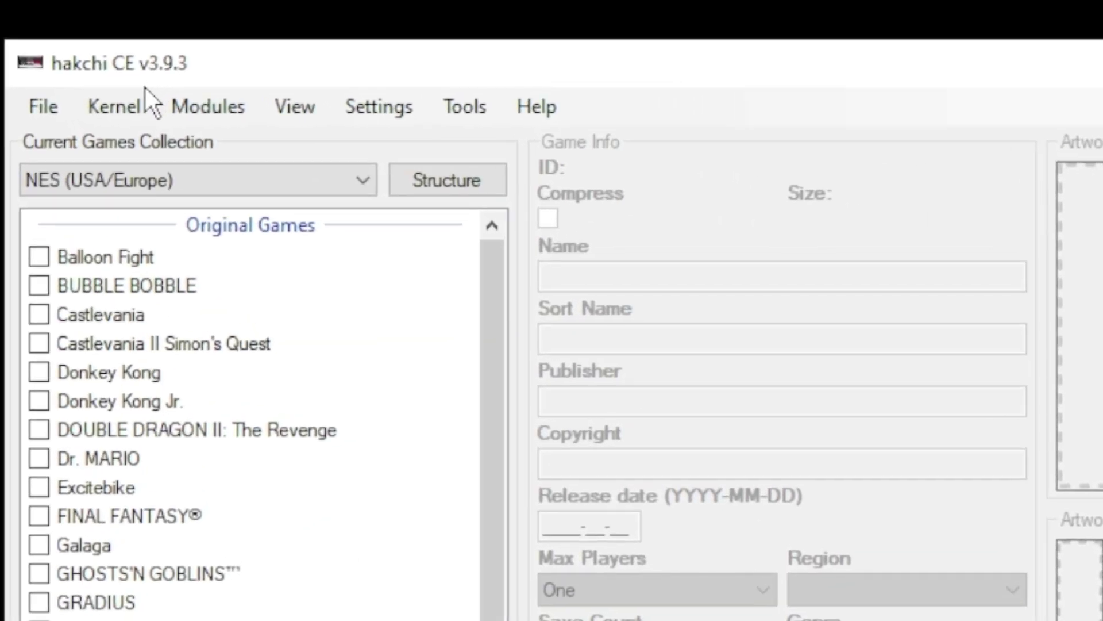
click(83, 52)
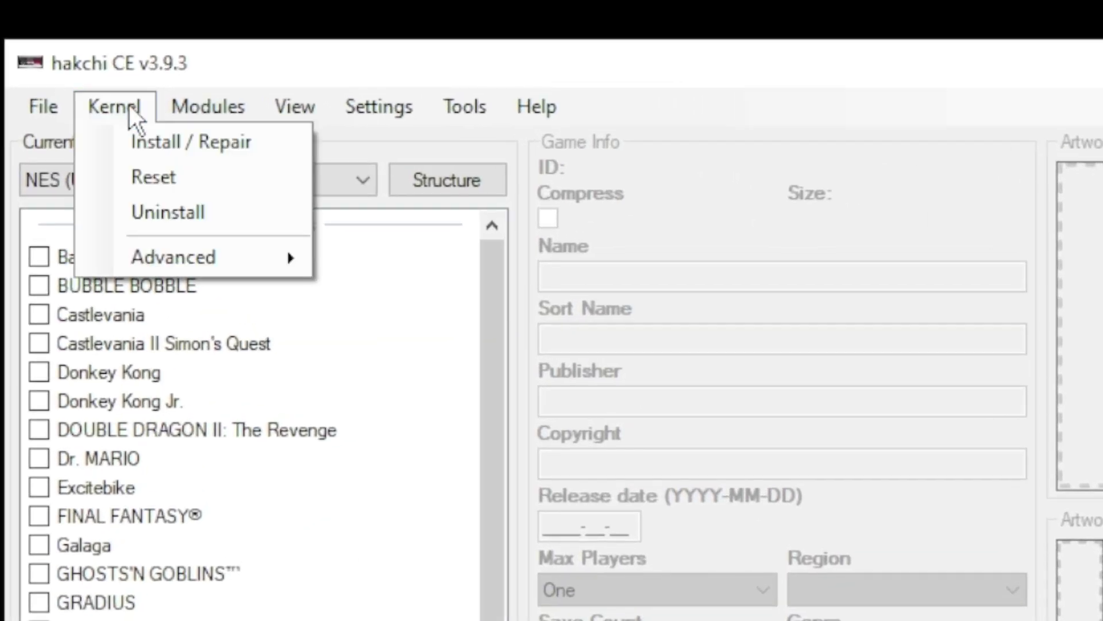
click(132, 139)
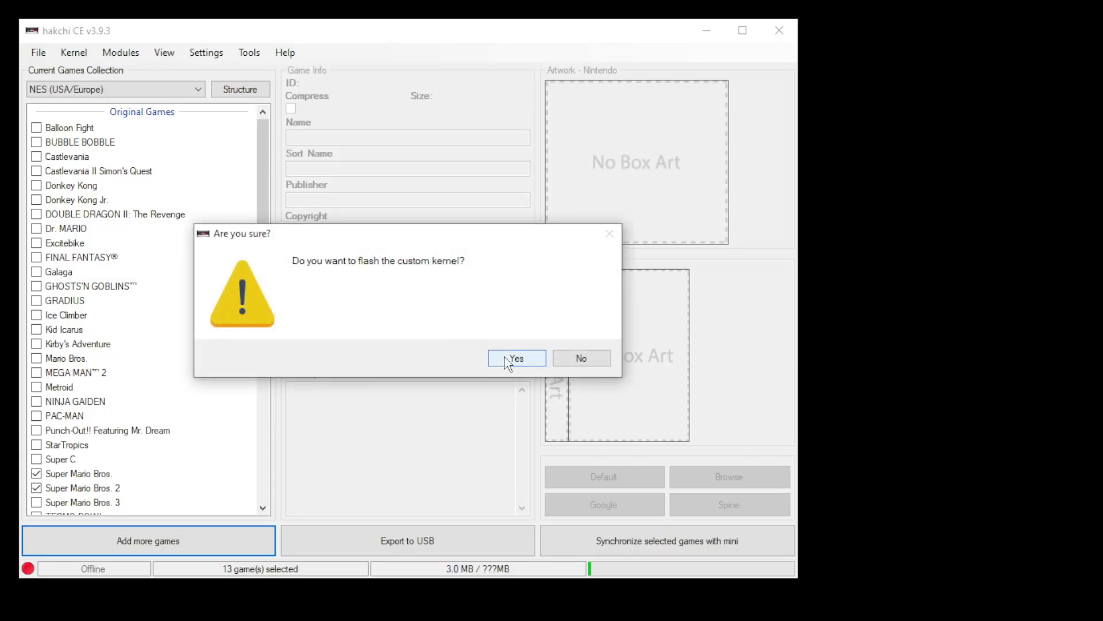
click(504, 357)
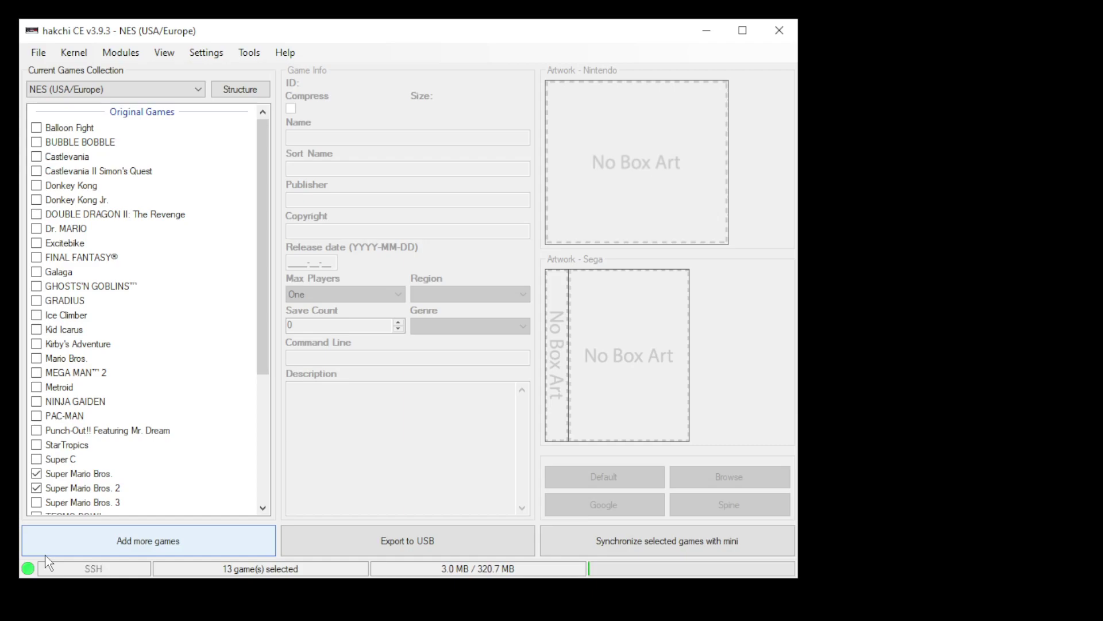
Open the dc folder in D:\Games\BIOS to show dc_boot.bin and dc_flash.bin
click(46, 553)
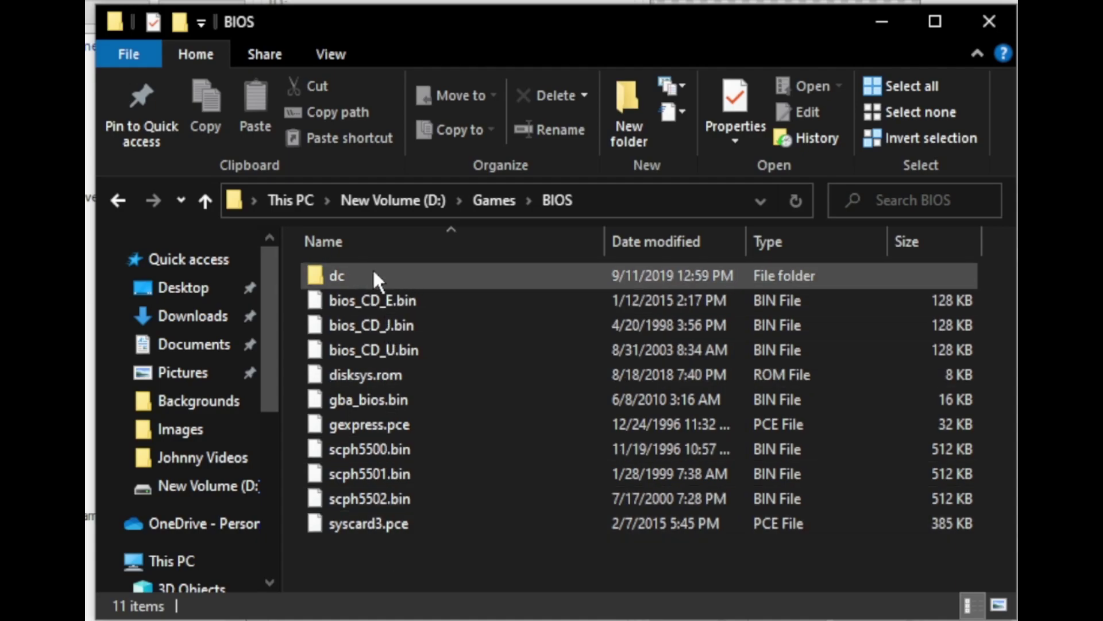
mouse_move(369, 274)
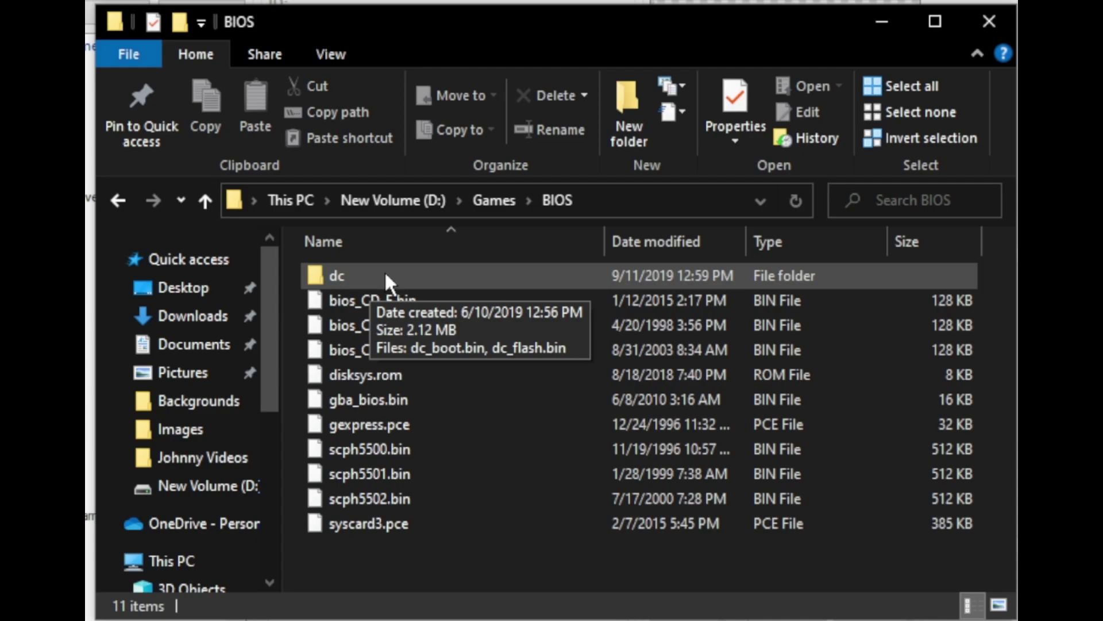
double_click(376, 273)
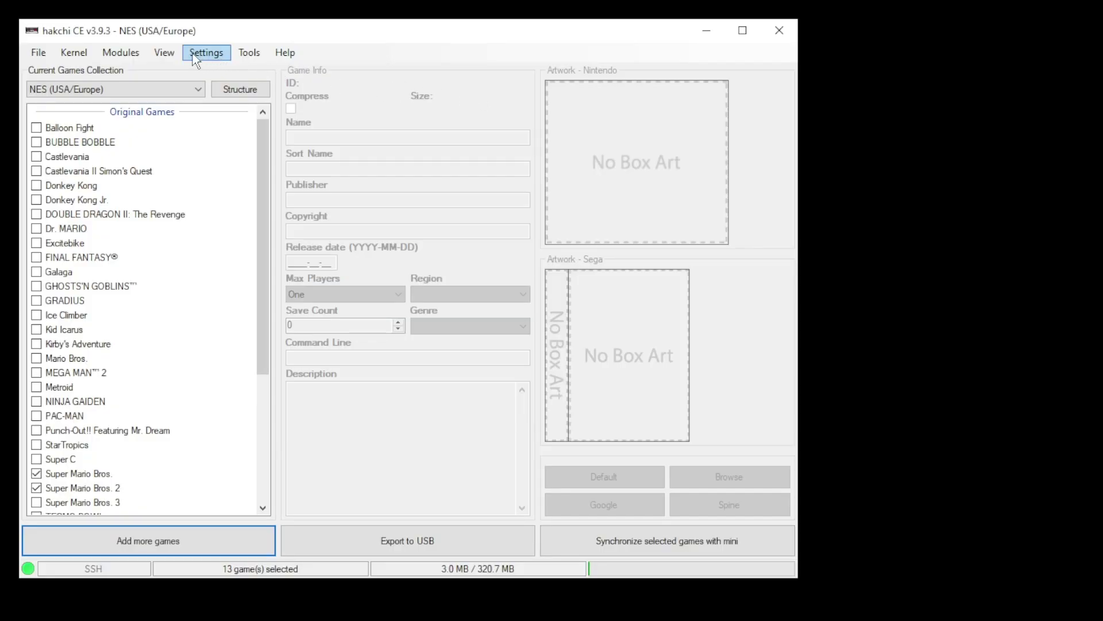
click(134, 53)
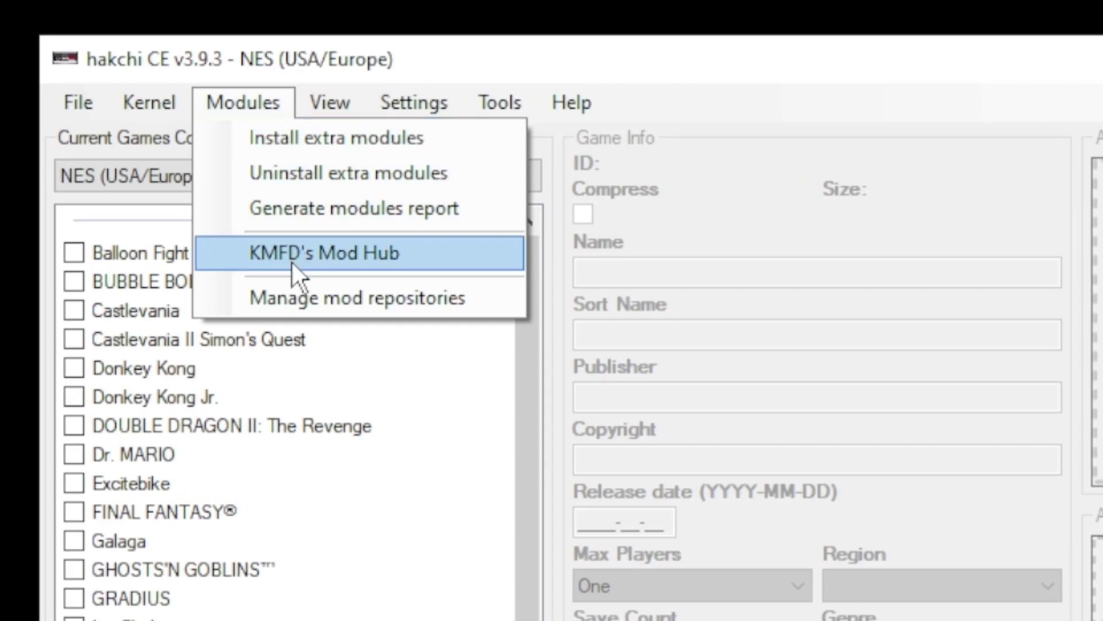
click(319, 253)
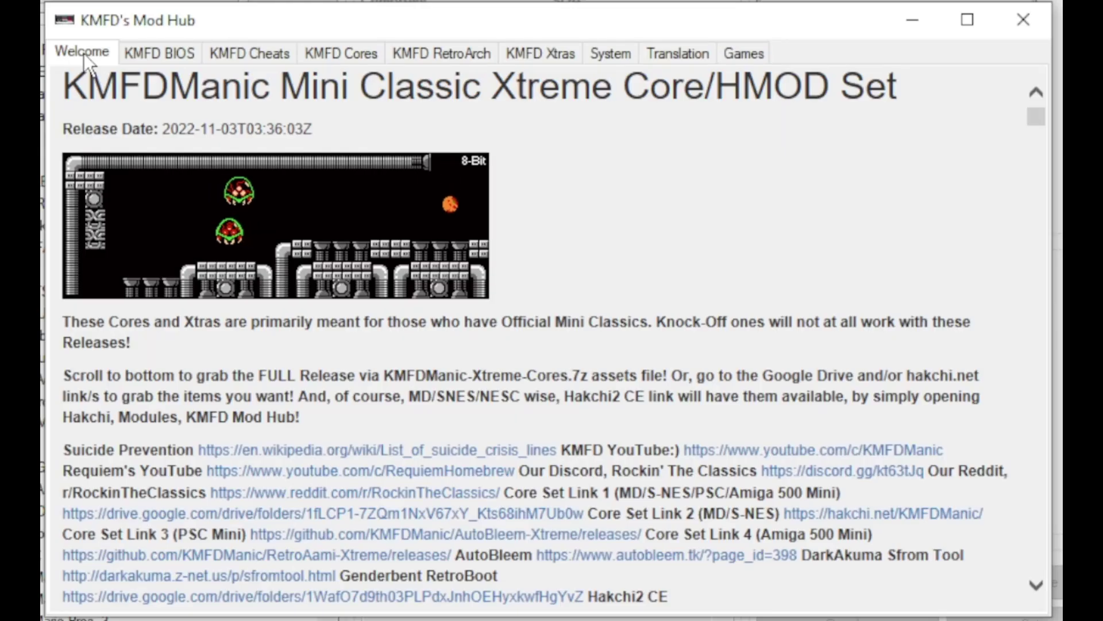
click(159, 53)
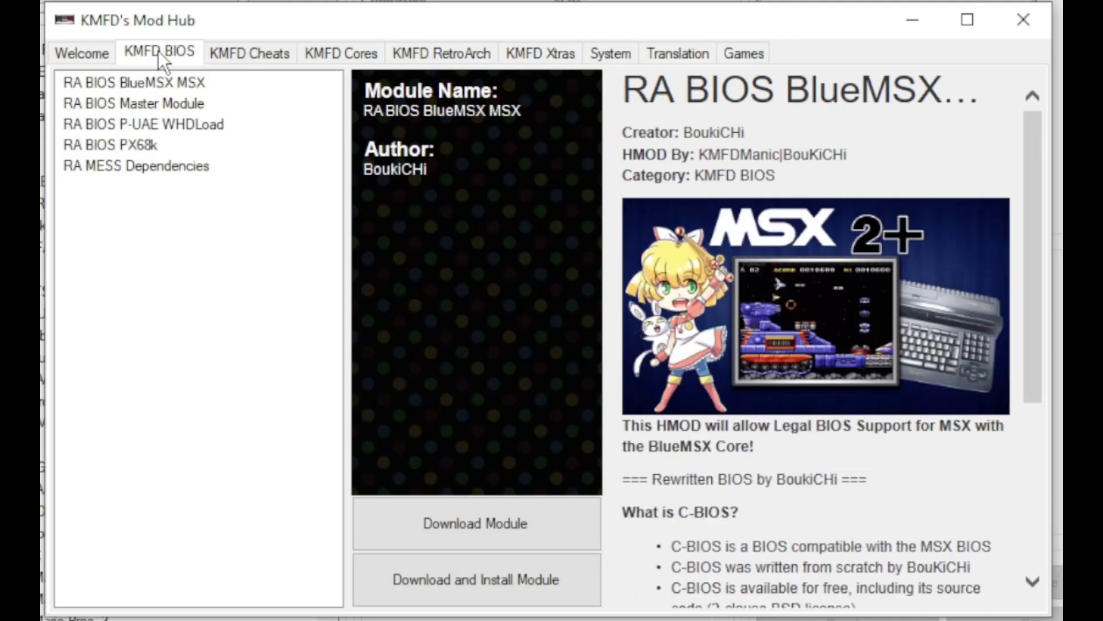
click(128, 105)
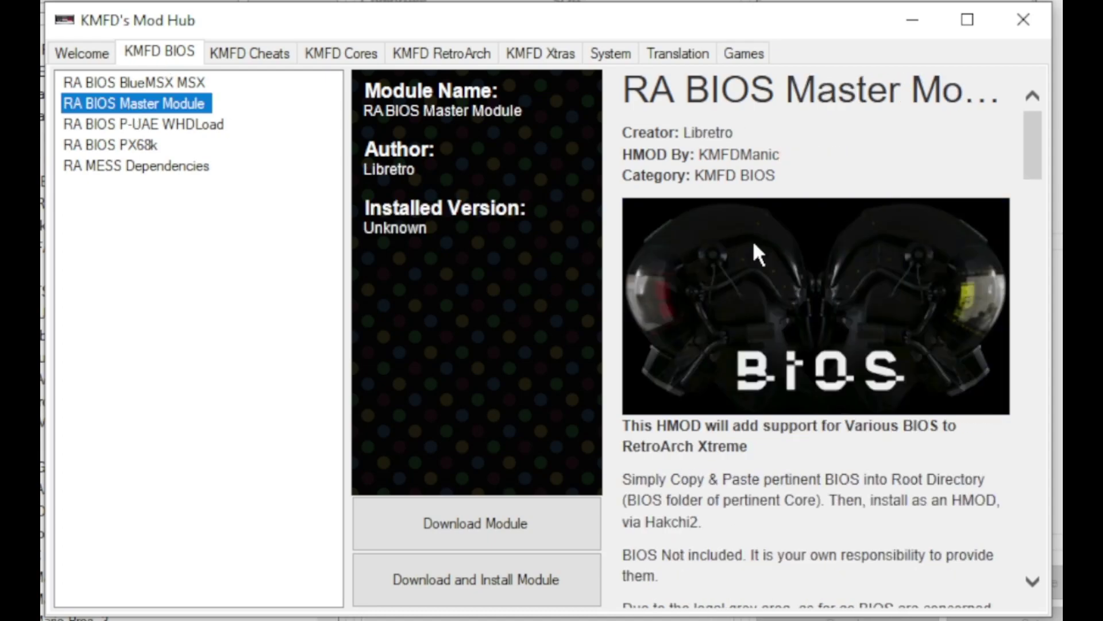
scroll(754, 251, down, 6)
scroll(825, 174, down, 1)
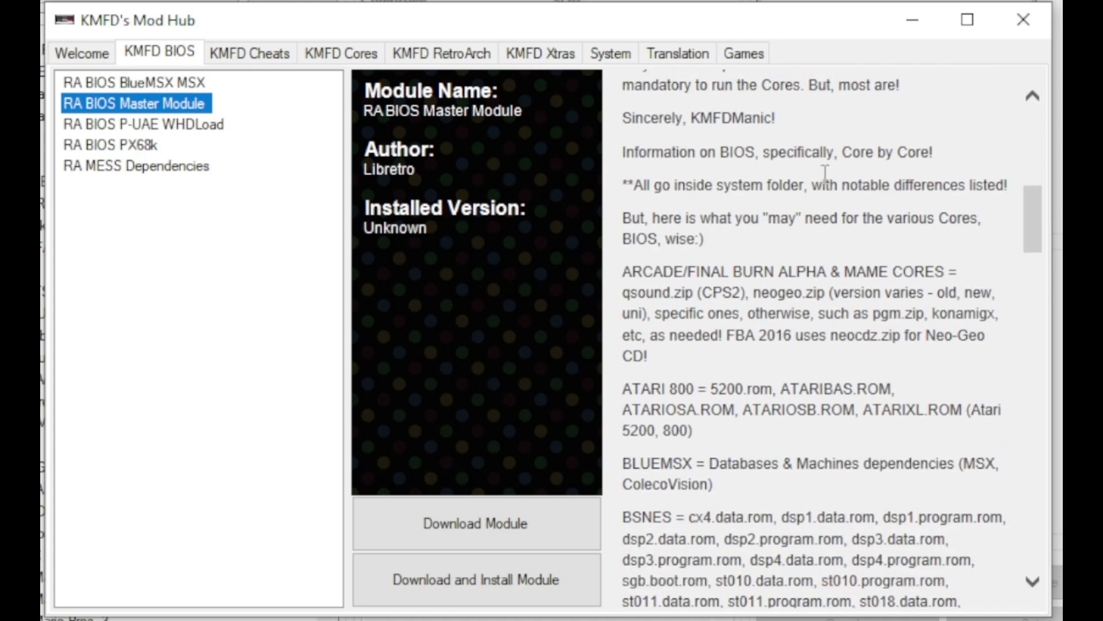
scroll(825, 173, down, 5)
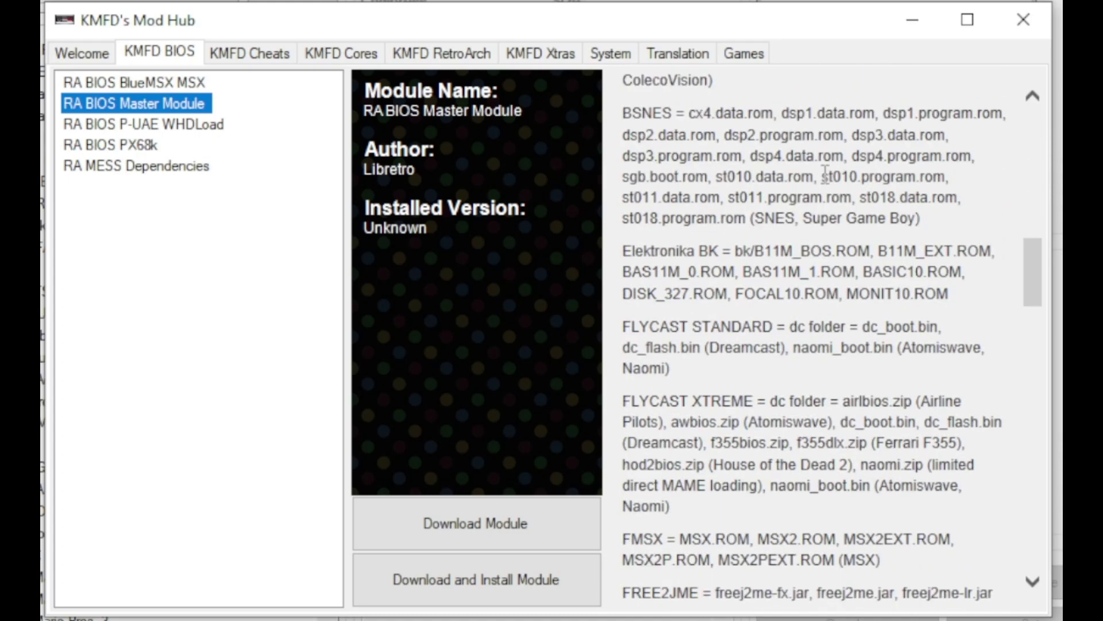
scroll(900, 255, down, 5)
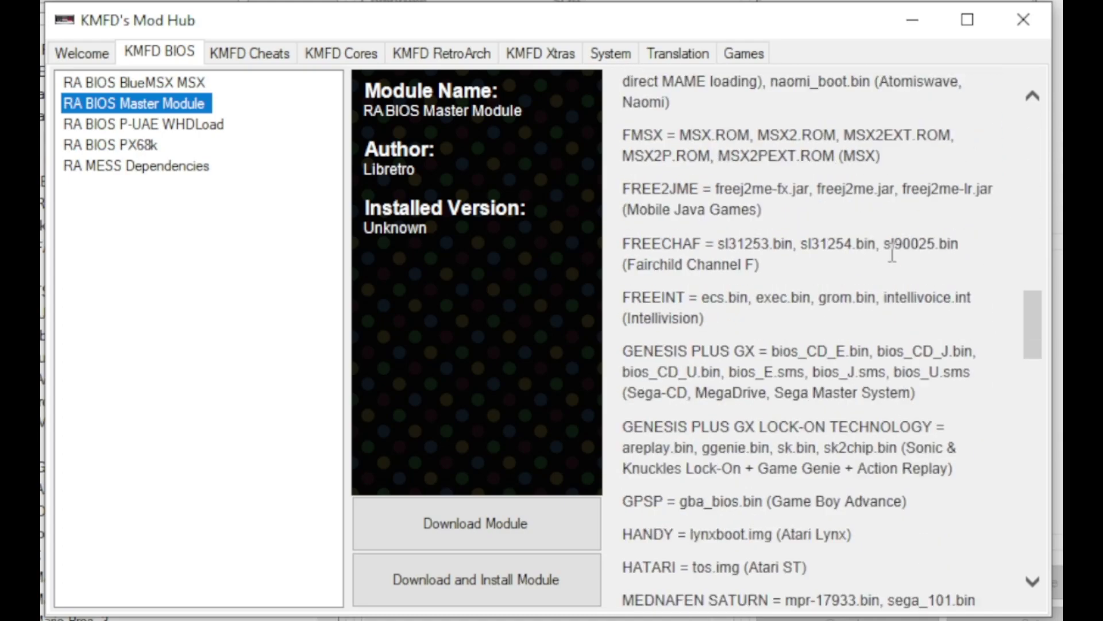
scroll(892, 254, down, 3)
scroll(892, 251, down, 8)
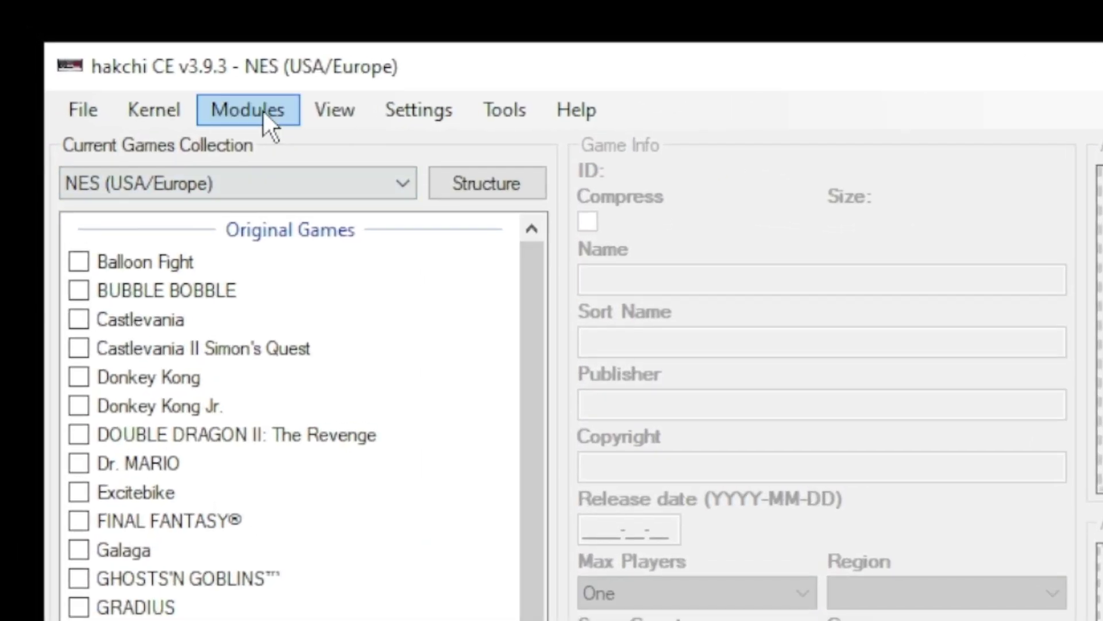
Download the RetroArch 1.9.10 Ozone module from KMFD's Mod Hub
click(264, 112)
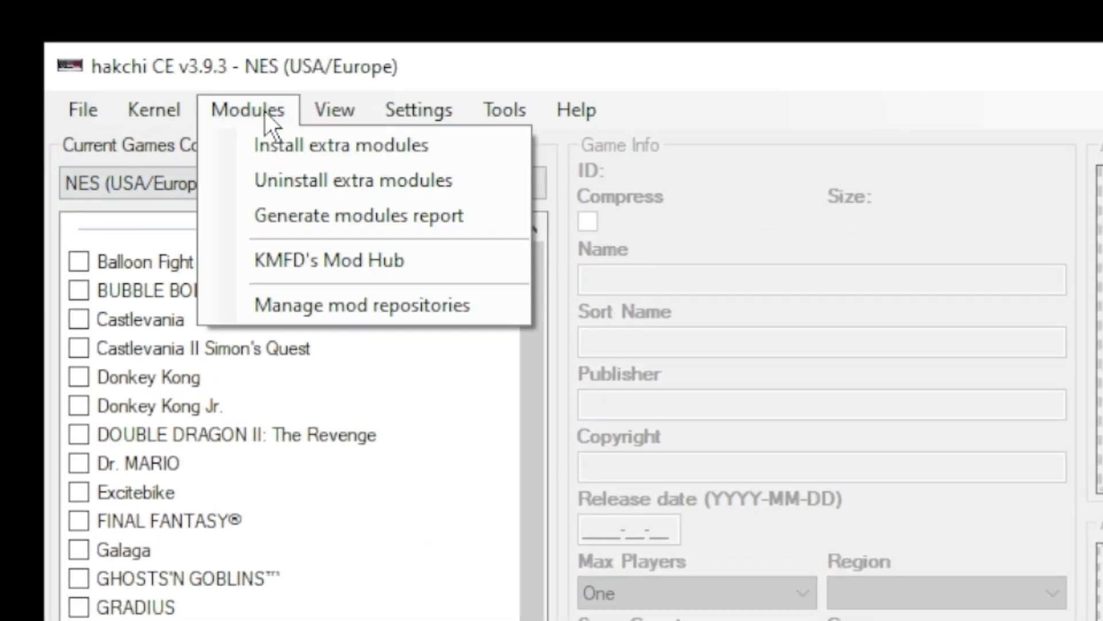
click(293, 260)
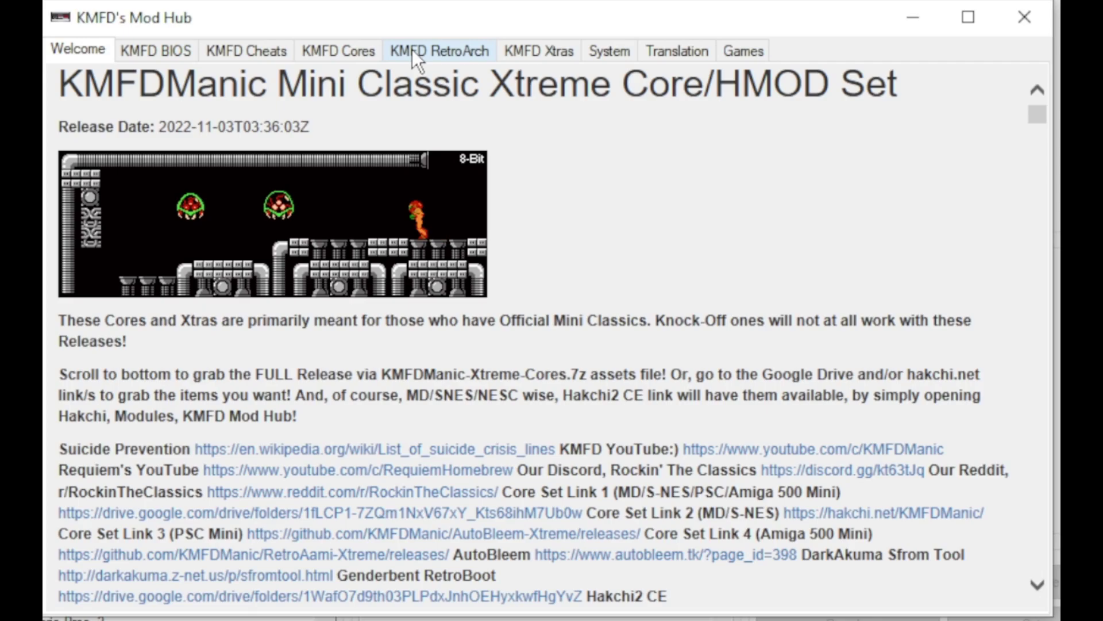
click(412, 49)
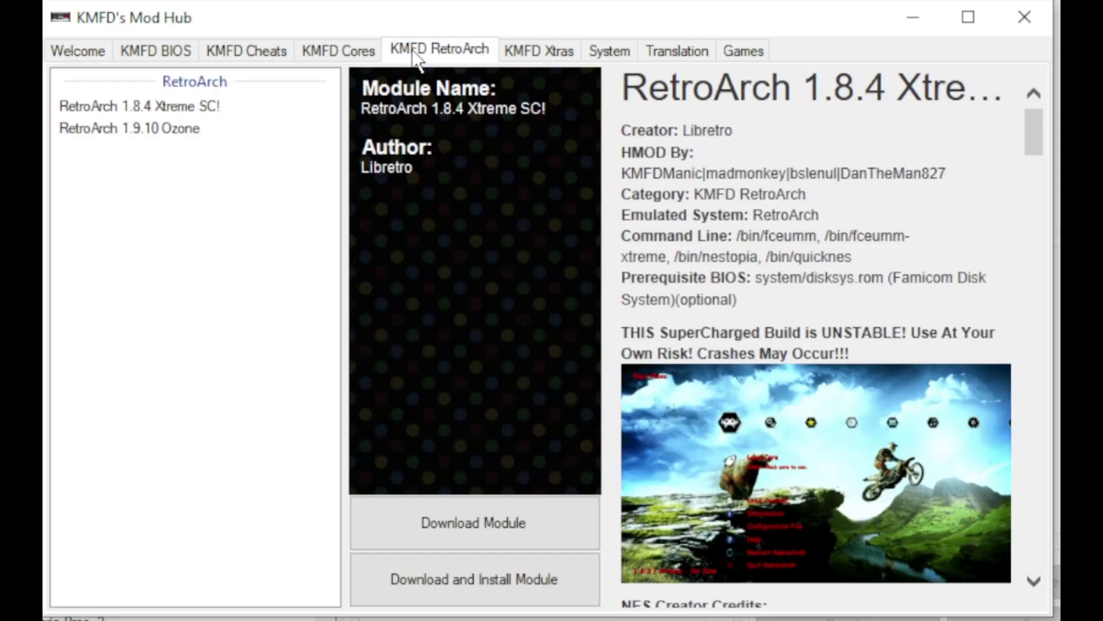
click(195, 108)
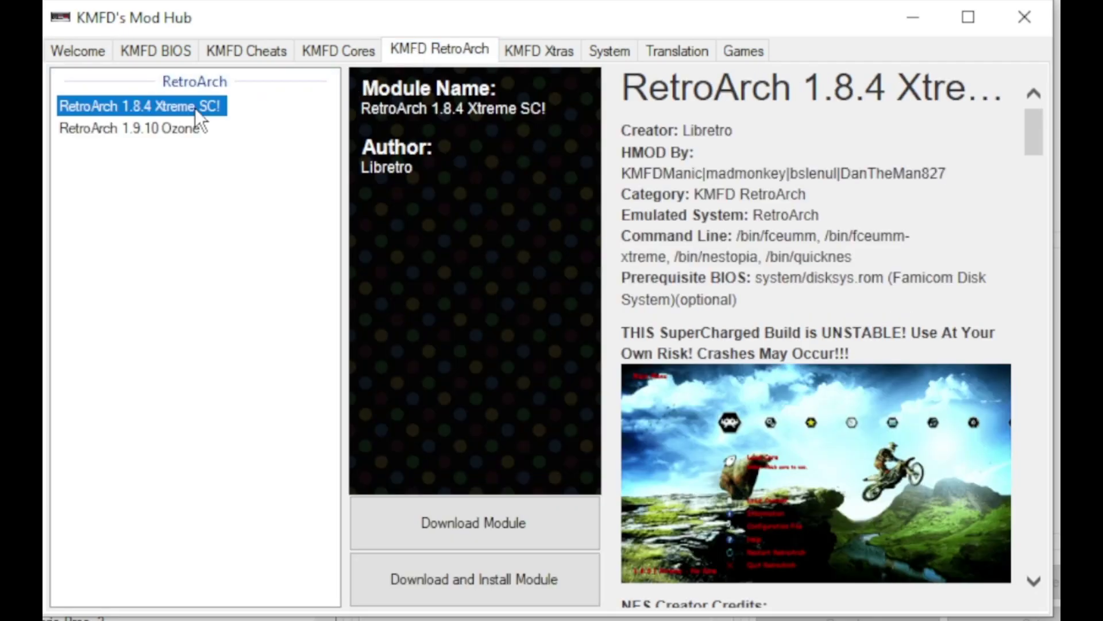
click(190, 129)
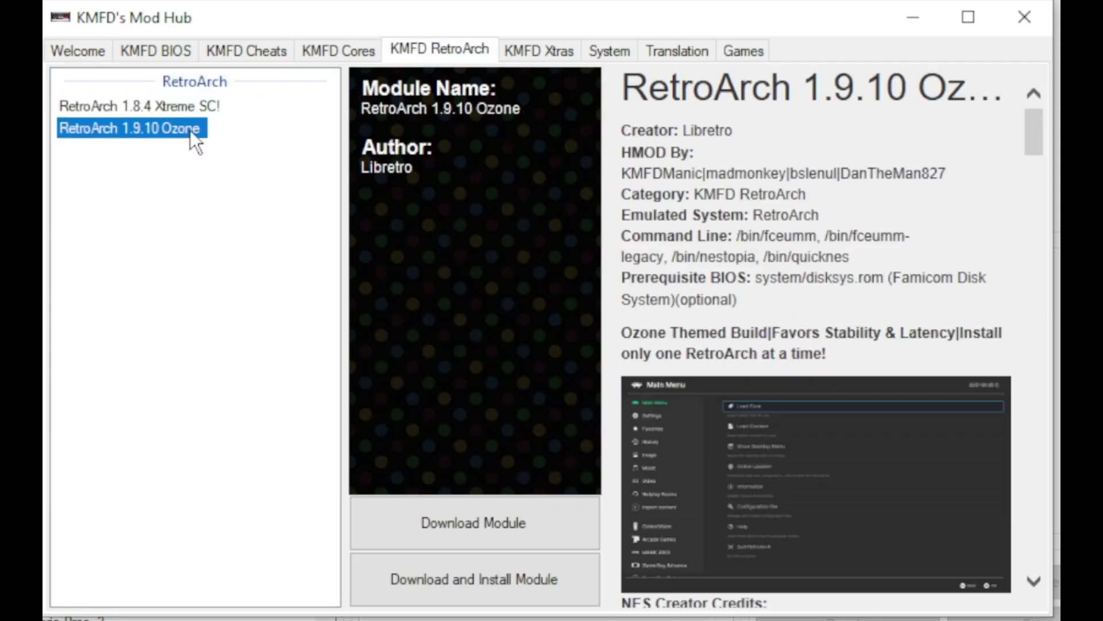
click(470, 514)
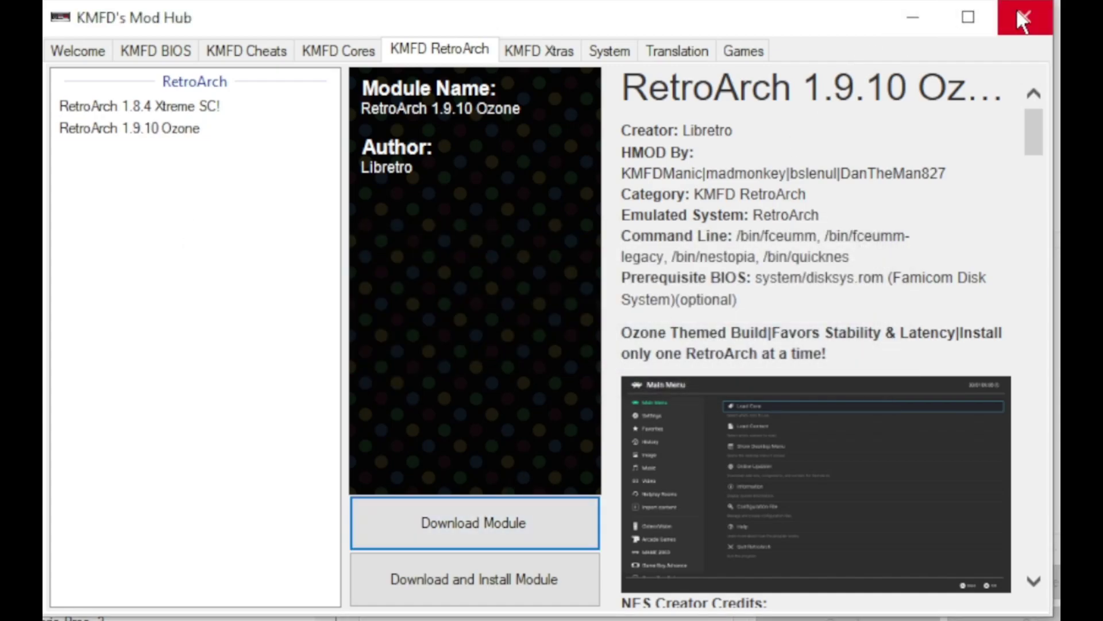
Close the Mod Hub and install the extra modules on the mini, confirming the module selection
click(1020, 16)
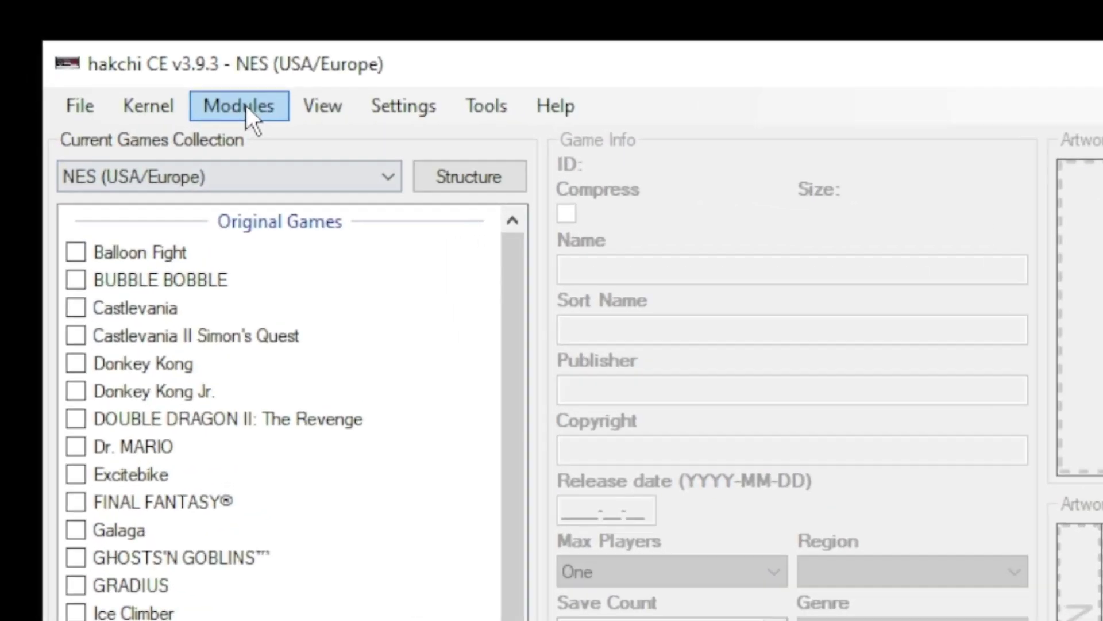
click(246, 105)
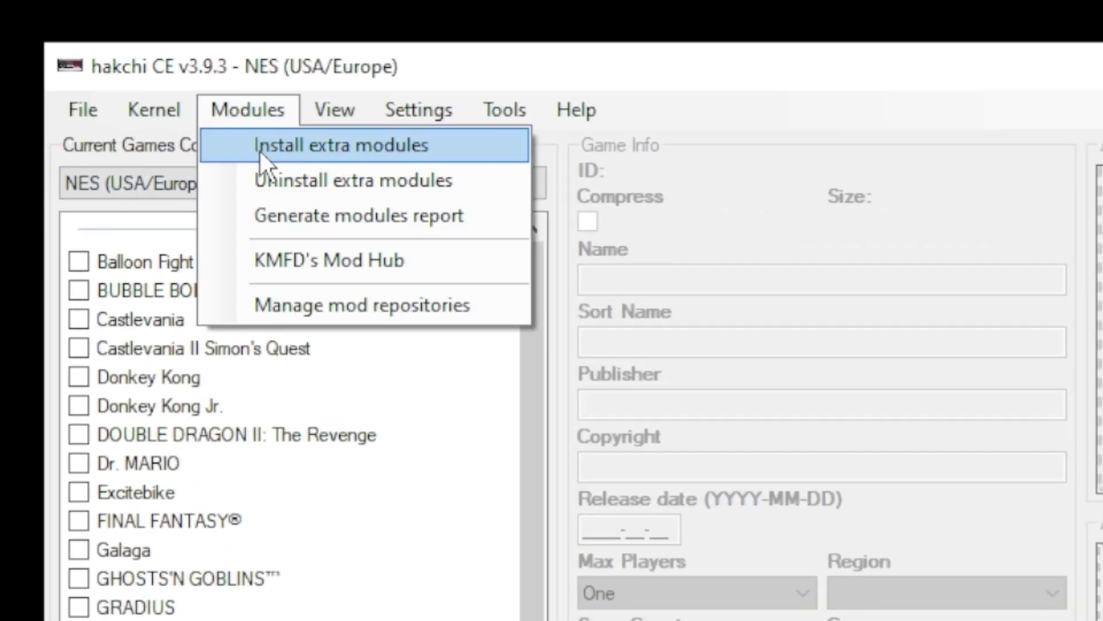
click(261, 152)
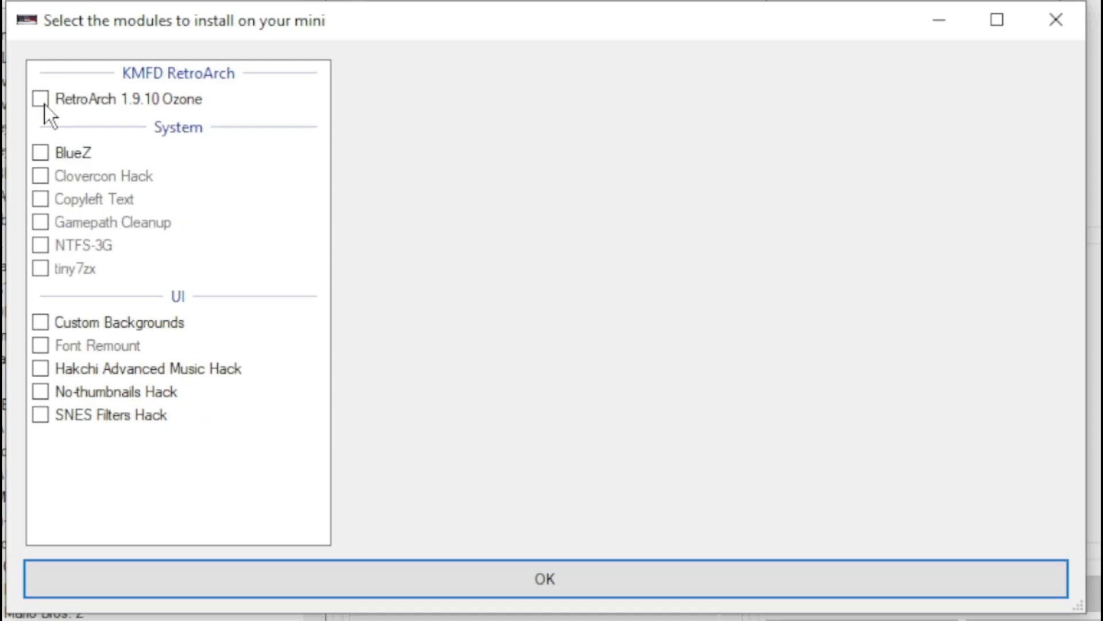
click(598, 580)
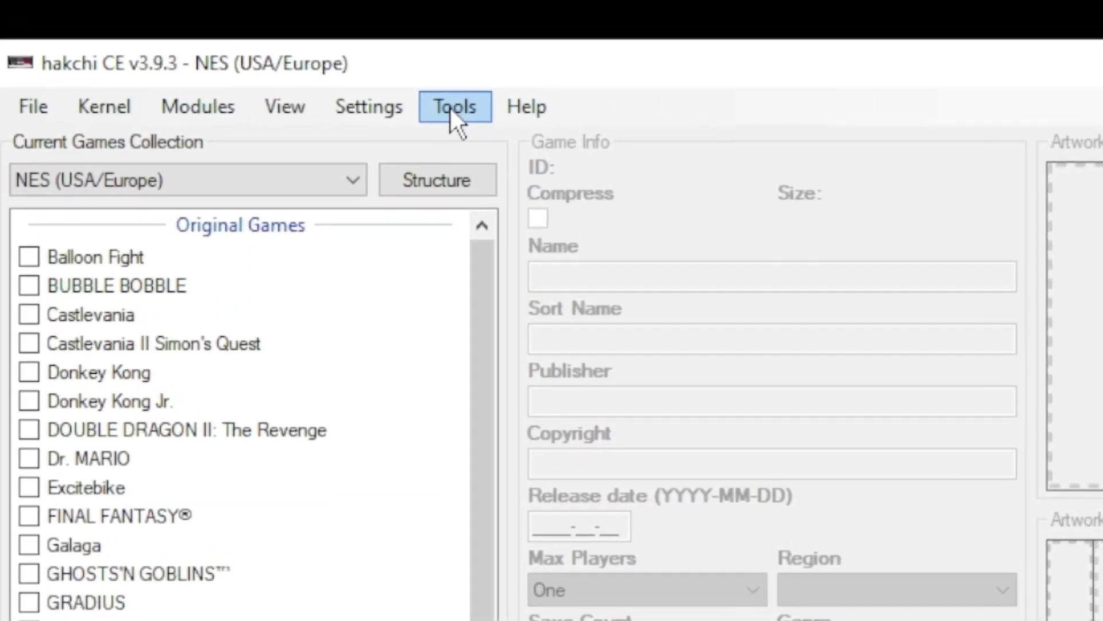
Open the mini's etc/libretro/system folder over FTP and select all 11 files in D:\Games\BIOS
click(248, 54)
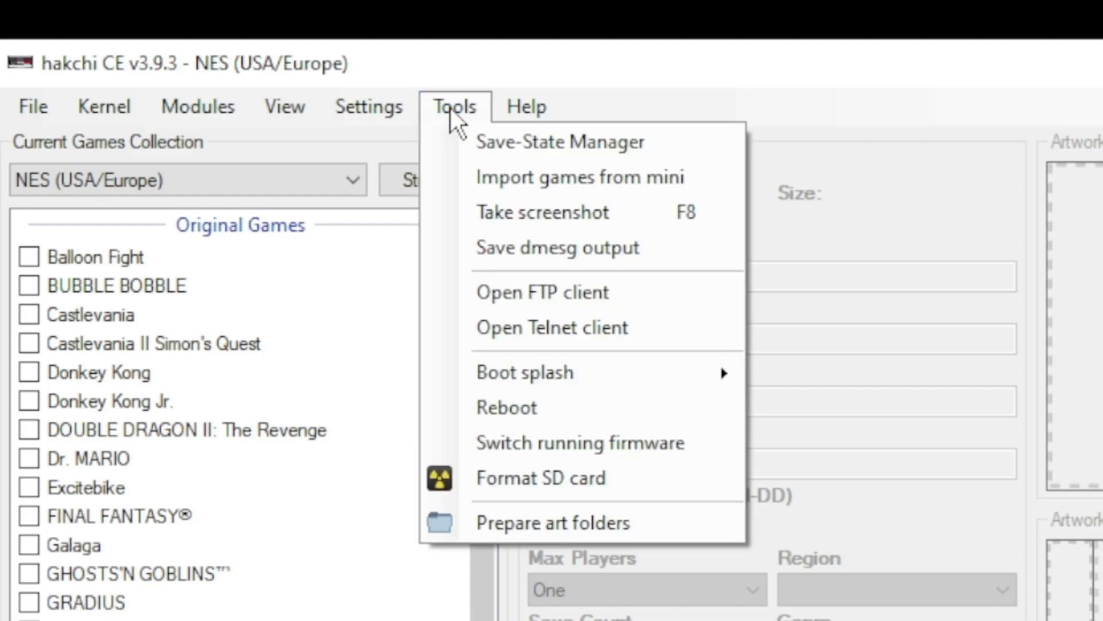
click(554, 299)
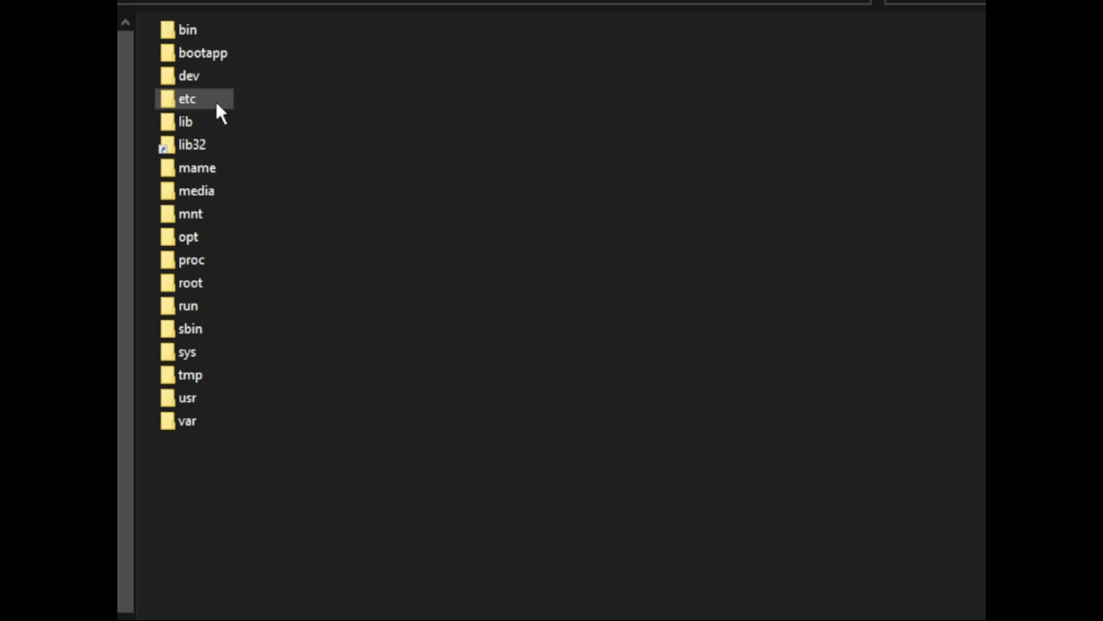
double_click(215, 101)
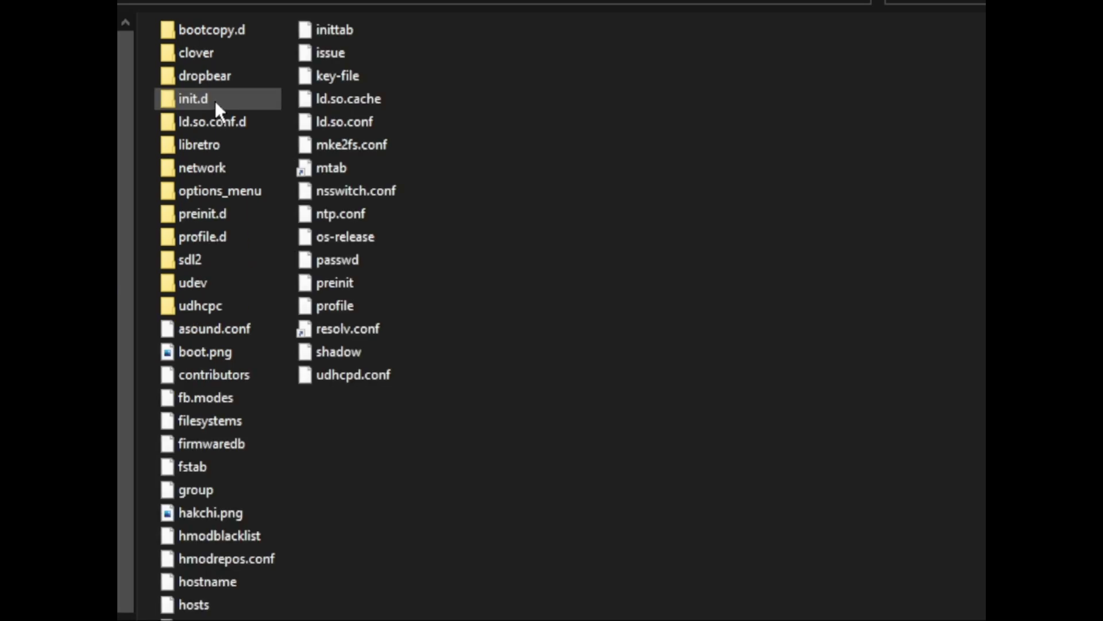
double_click(215, 142)
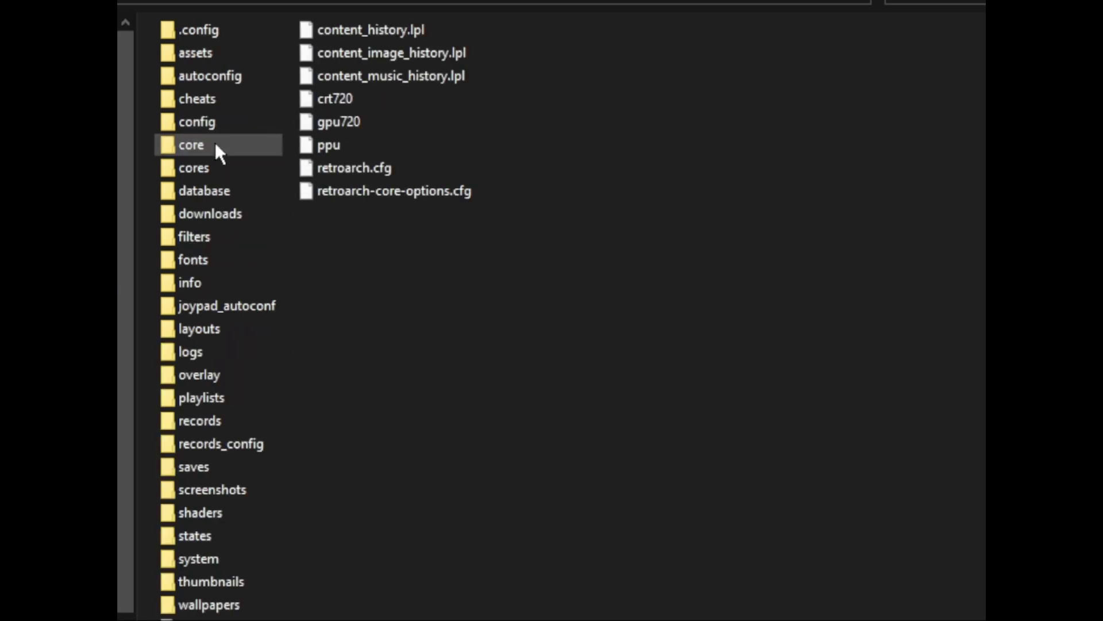
double_click(222, 555)
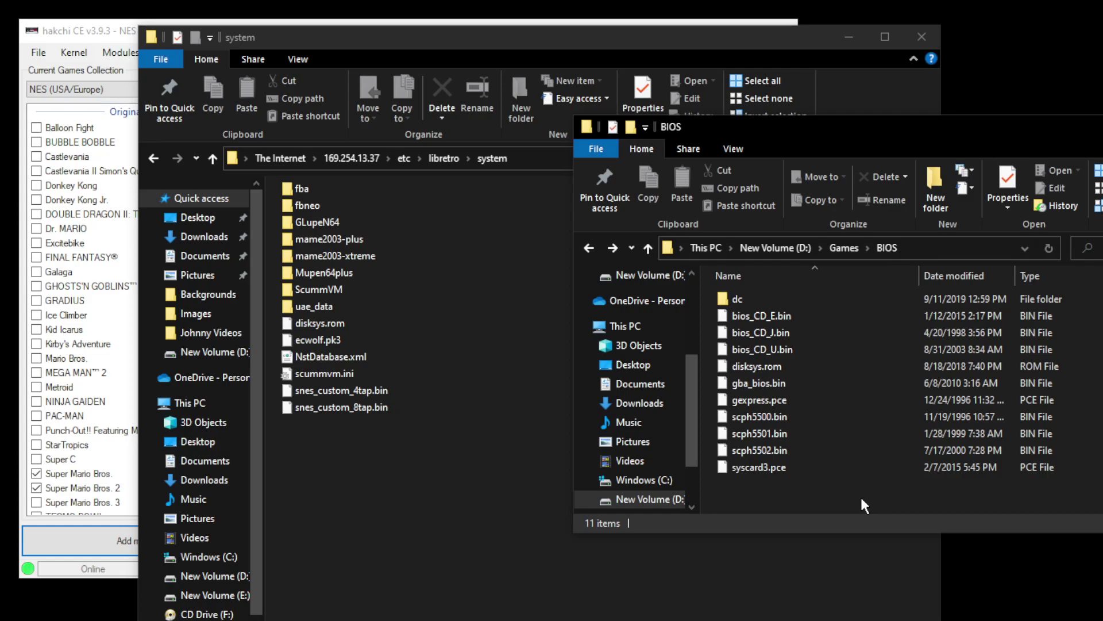
drag(860, 495, 424, 505)
click(250, 52)
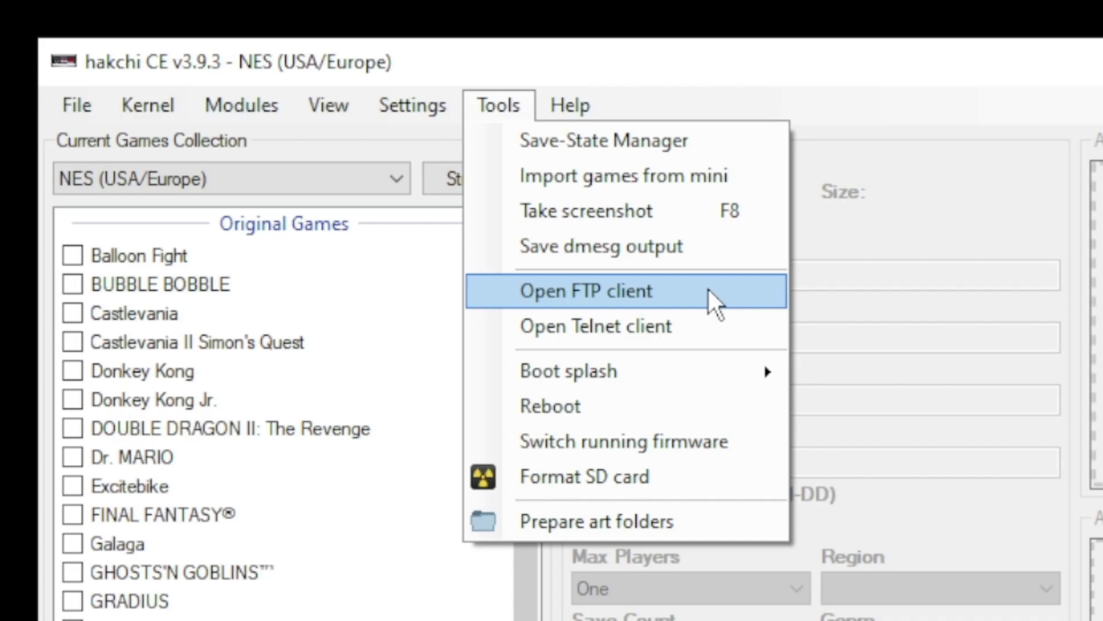
Connect FileZilla to the mini at 169.254.13.37, port 21, with its root username and password
click(708, 290)
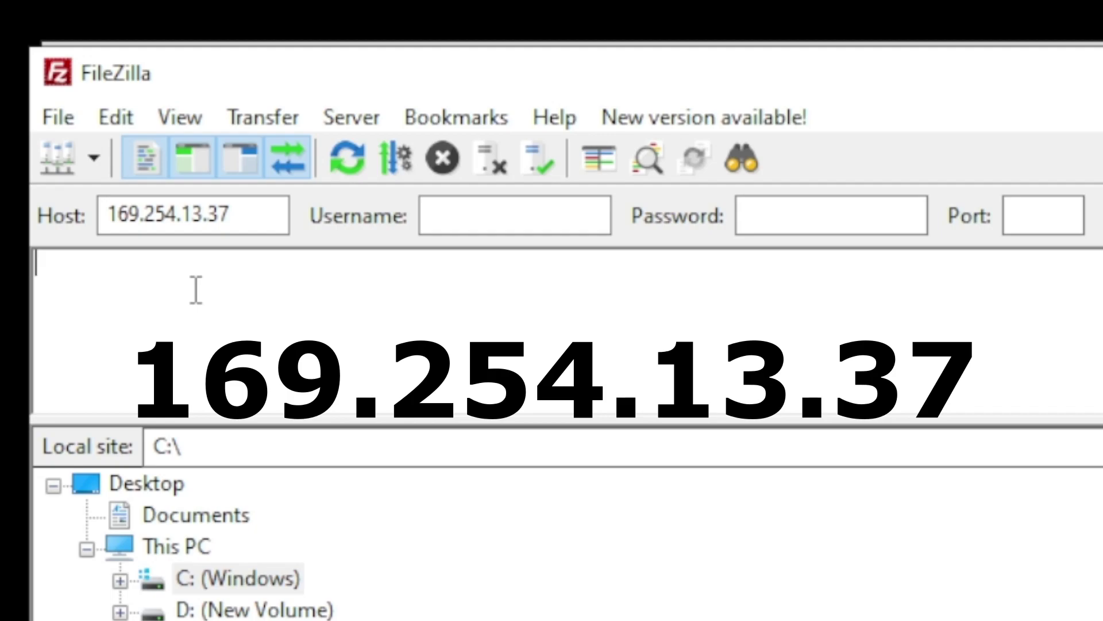
click(537, 218)
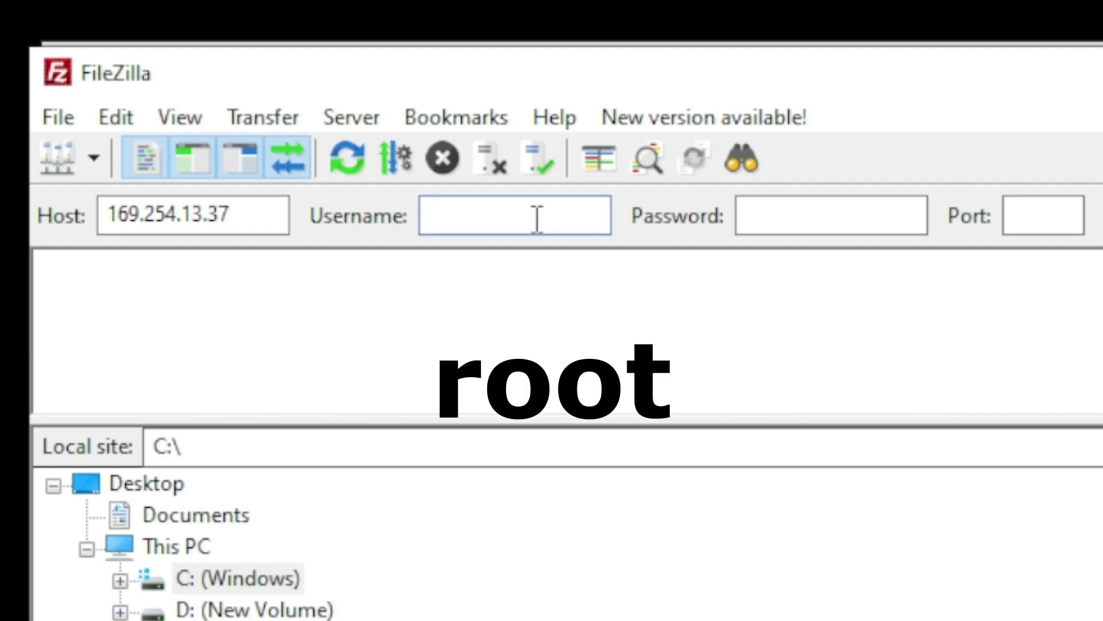
text(root)
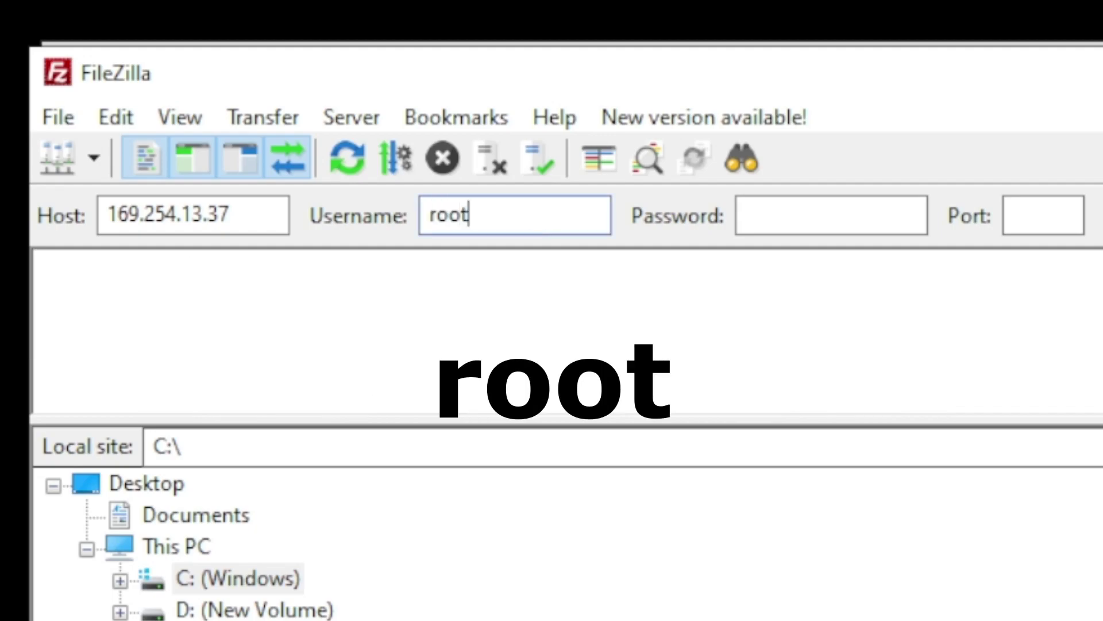
click(770, 223)
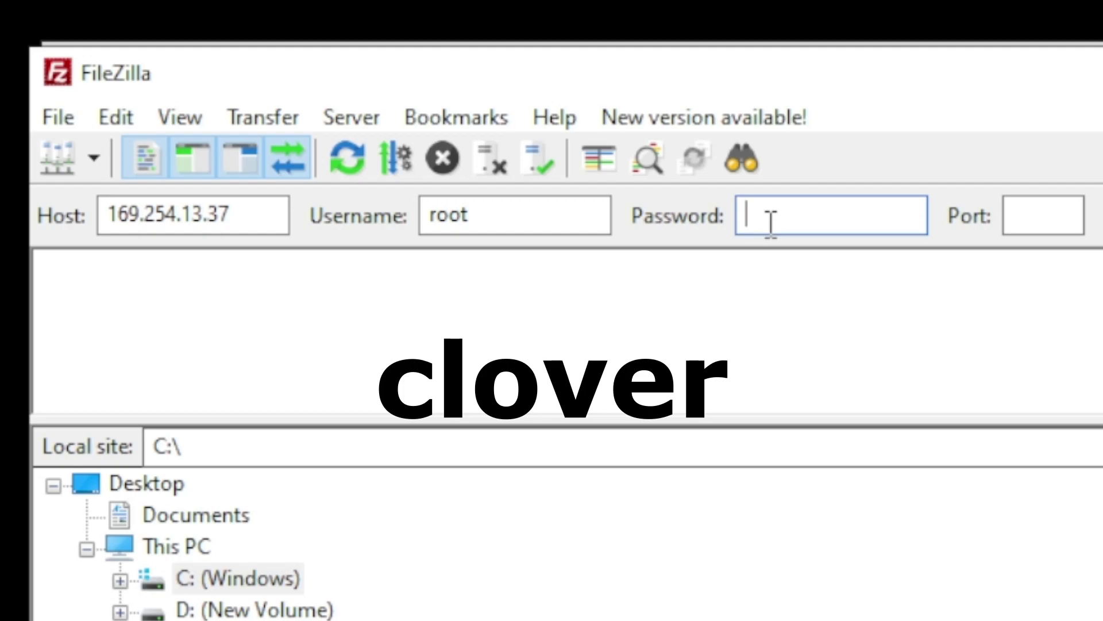
text(clover)
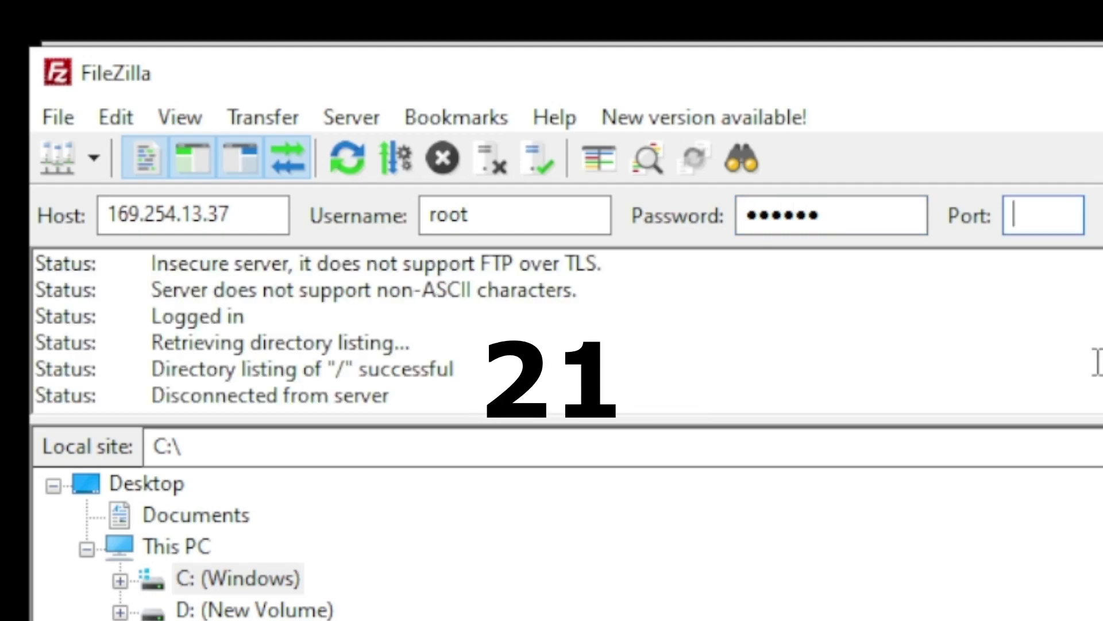
text(21)
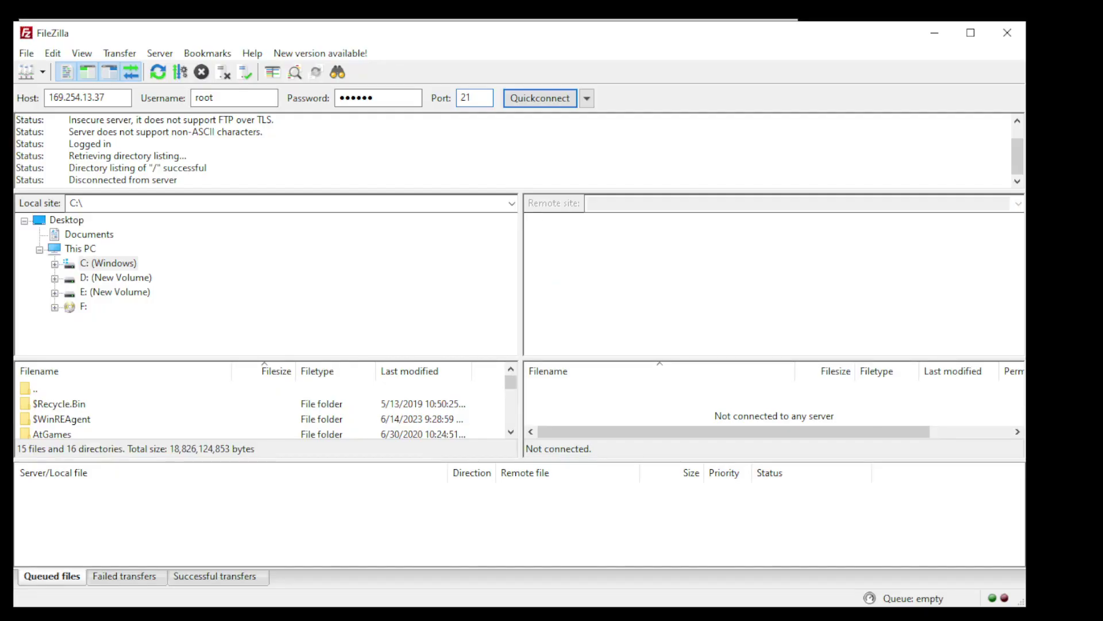
key(Return)
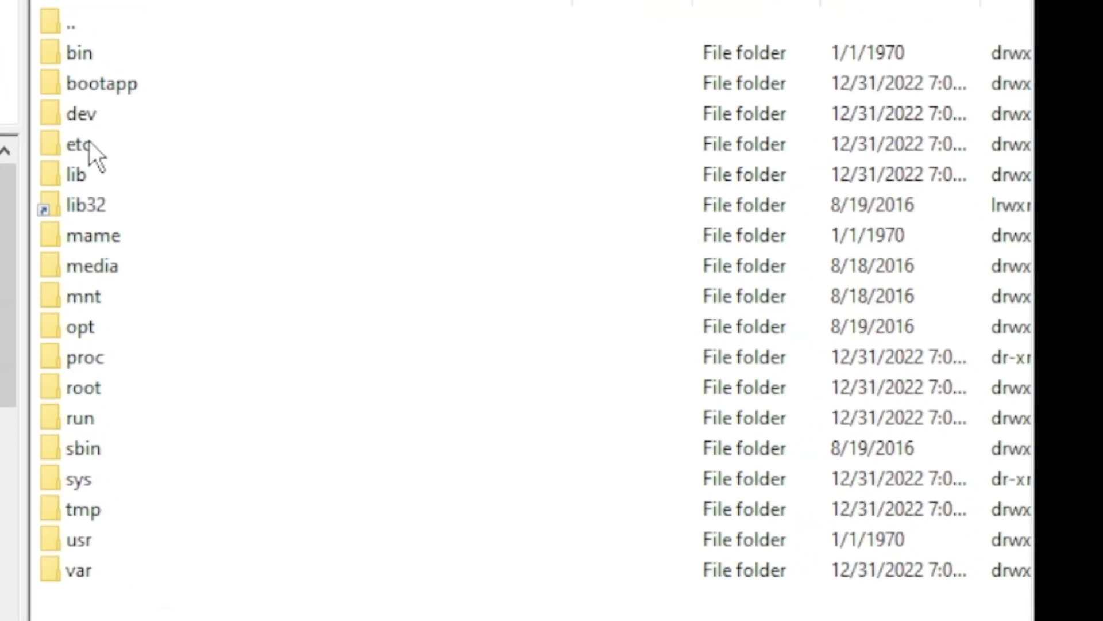
Browse the mini's etc/libretro/system folder and confirm scph5500.bin and gba_bios.bin are present
double_click(89, 141)
double_click(108, 205)
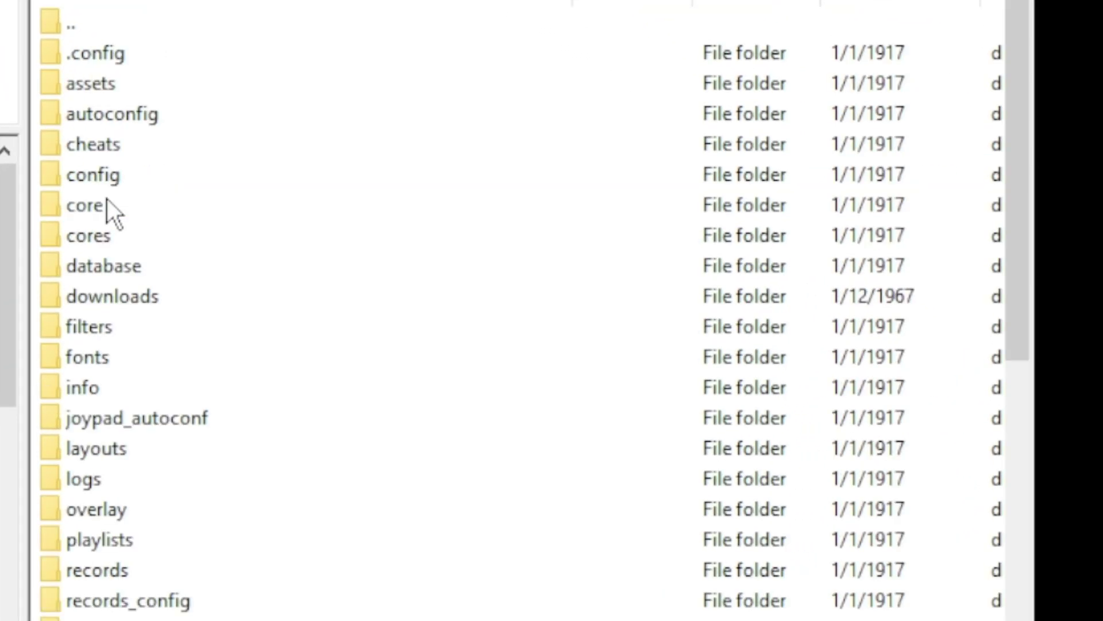
scroll(116, 581, down, 4)
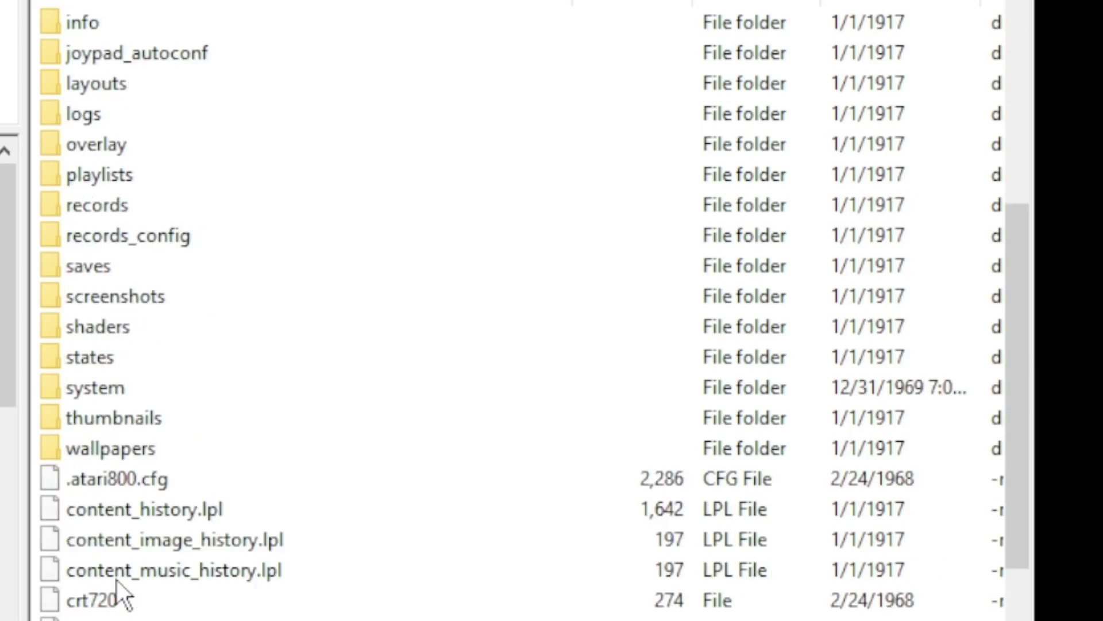
double_click(143, 380)
scroll(374, 364, down, 1)
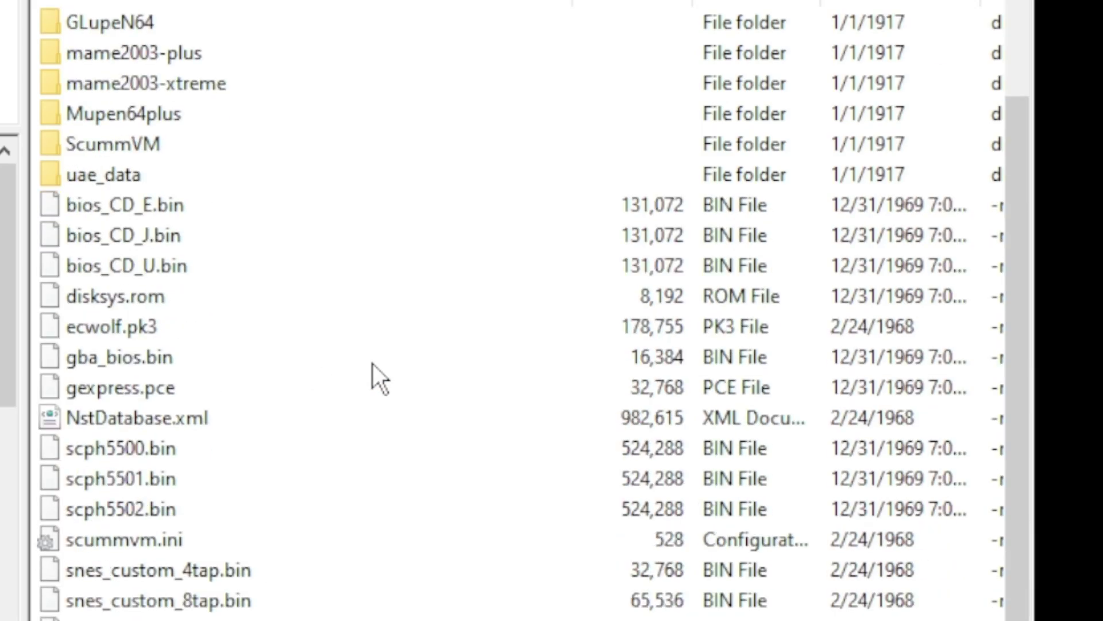